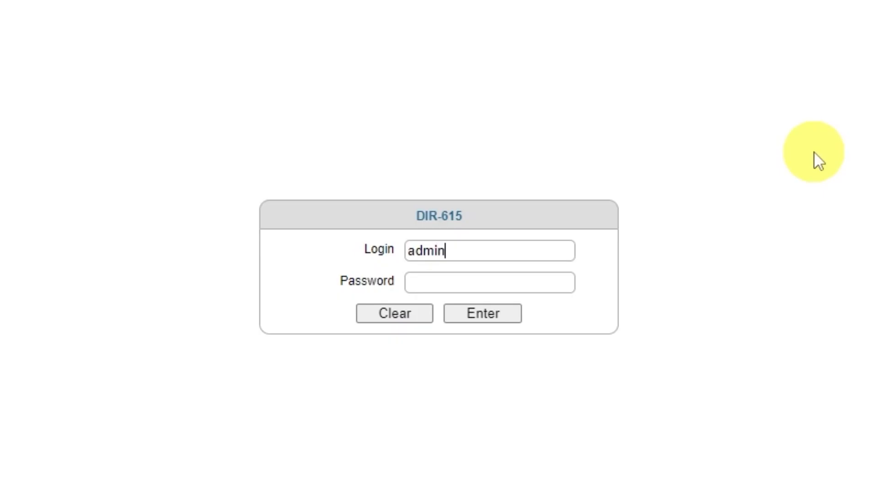
Log in to the DIR-615 router with the admin login by entering the account password
click(520, 284)
text(********)
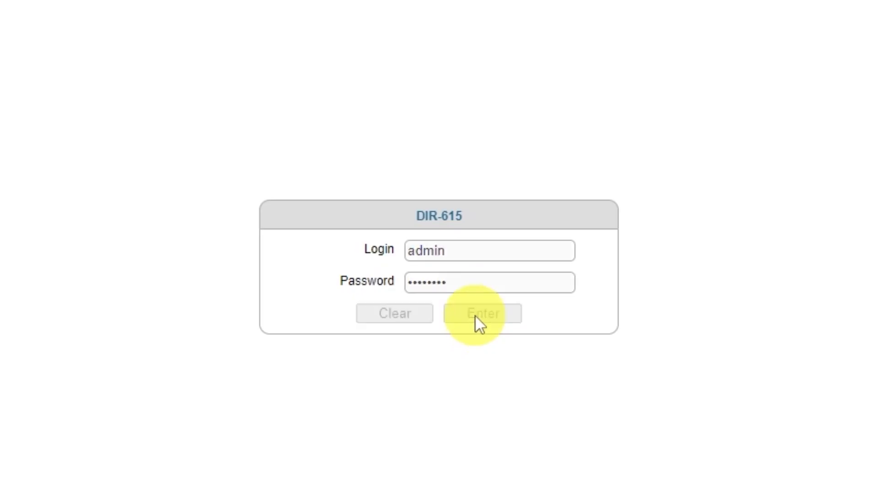
click(475, 322)
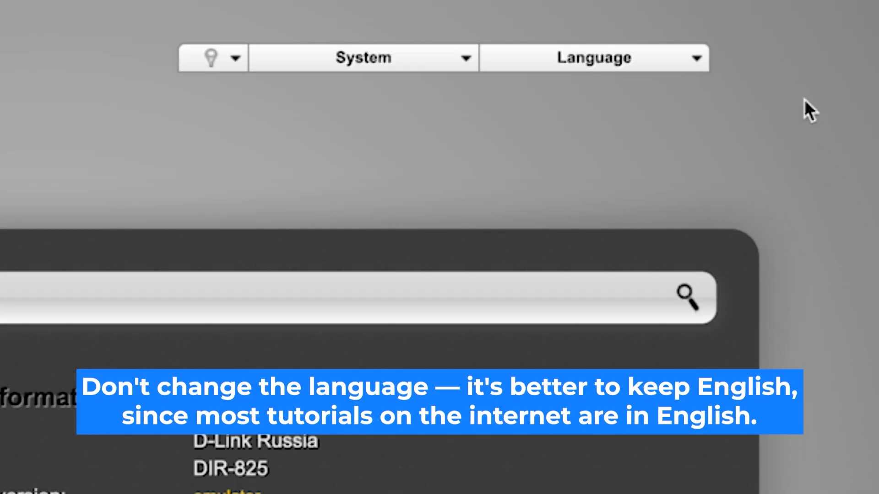
Keep English as the interface language and start the Click'n'Connect wizard, continuing past the cable connection page
click(701, 58)
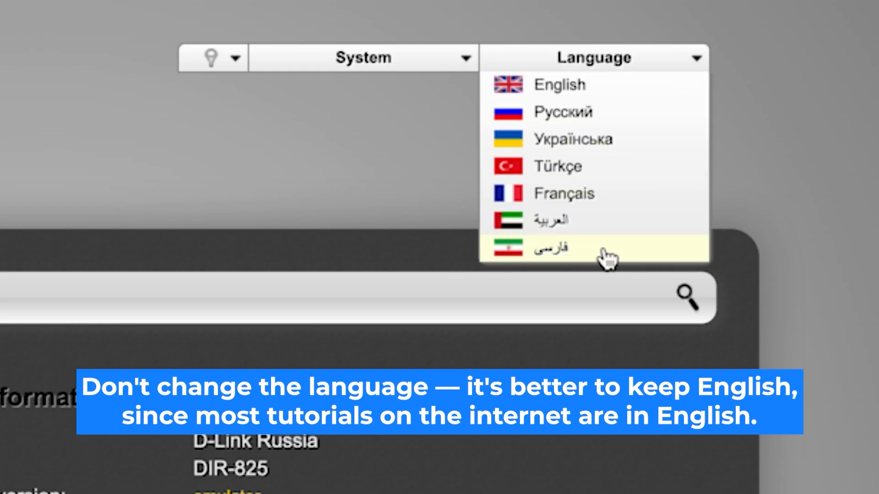
click(625, 96)
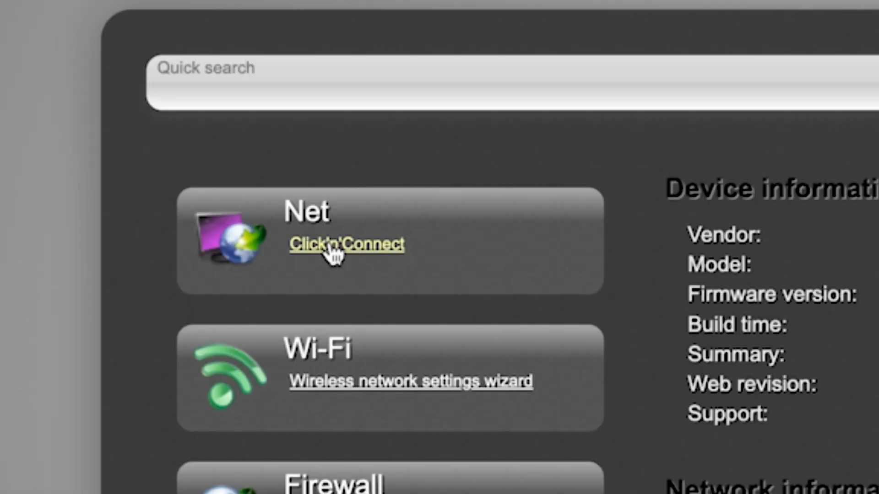
click(330, 247)
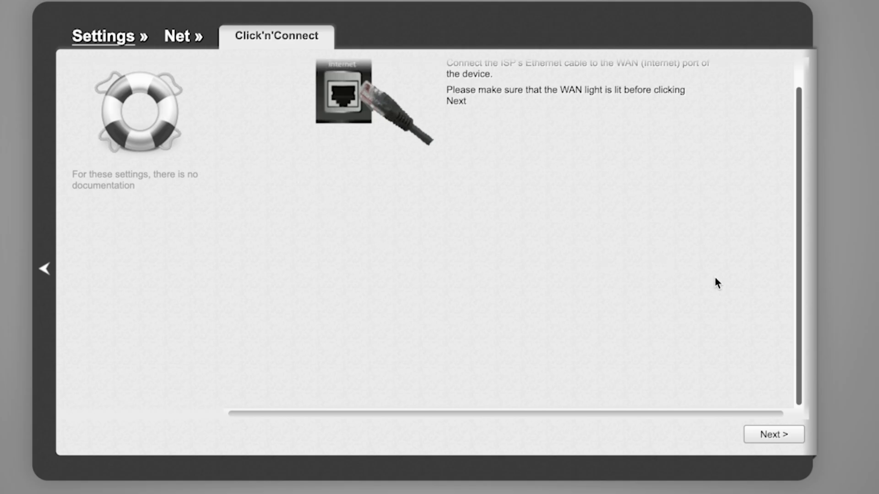
click(784, 435)
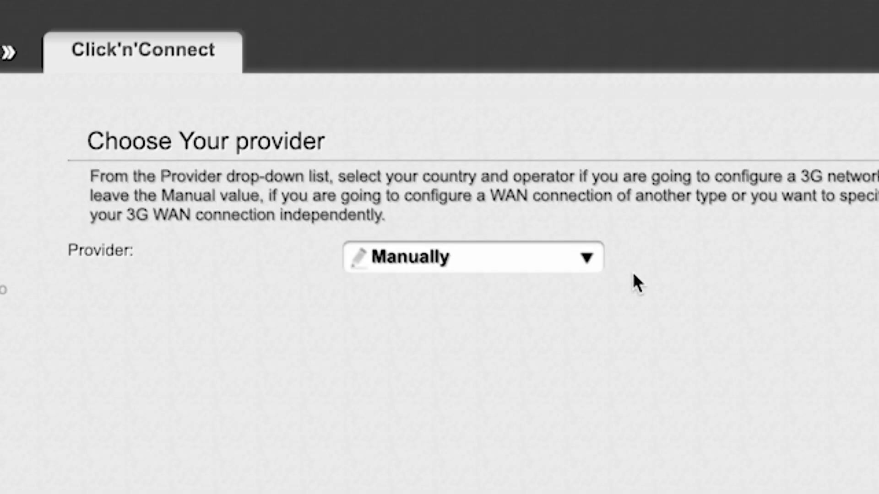
Keep the provider set to Manually and continue to the connection type selection
click(575, 247)
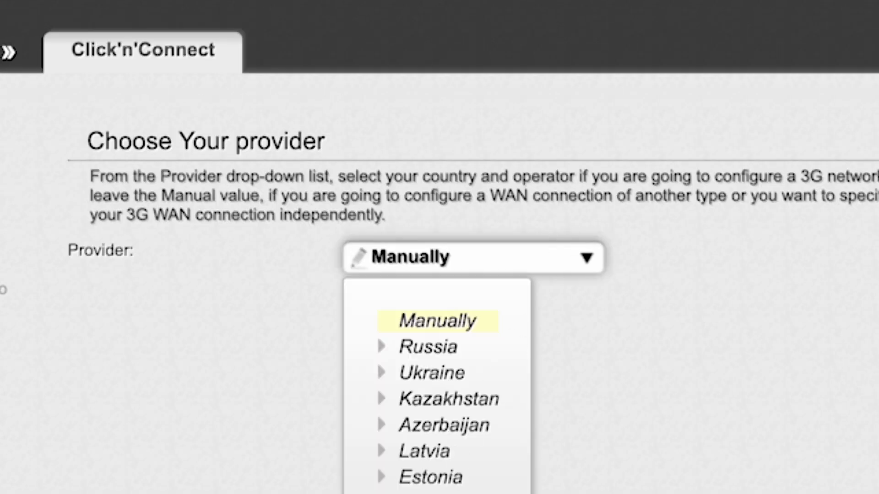
click(589, 260)
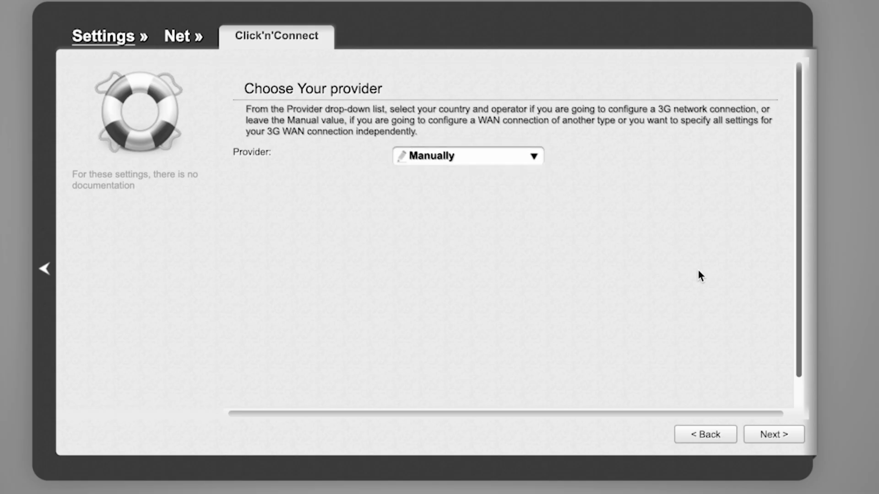
click(778, 435)
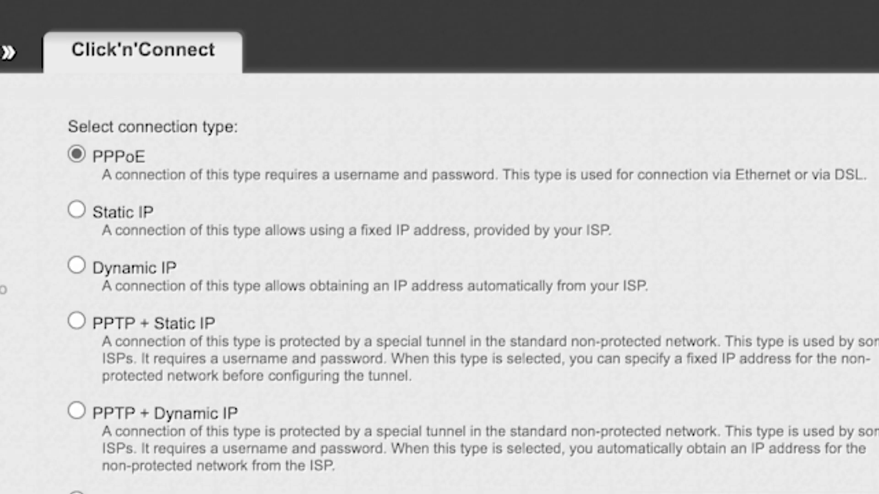
Choose Dynamic IP as the connection type and continue to the connection settings
scroll(473, 293, down, 7)
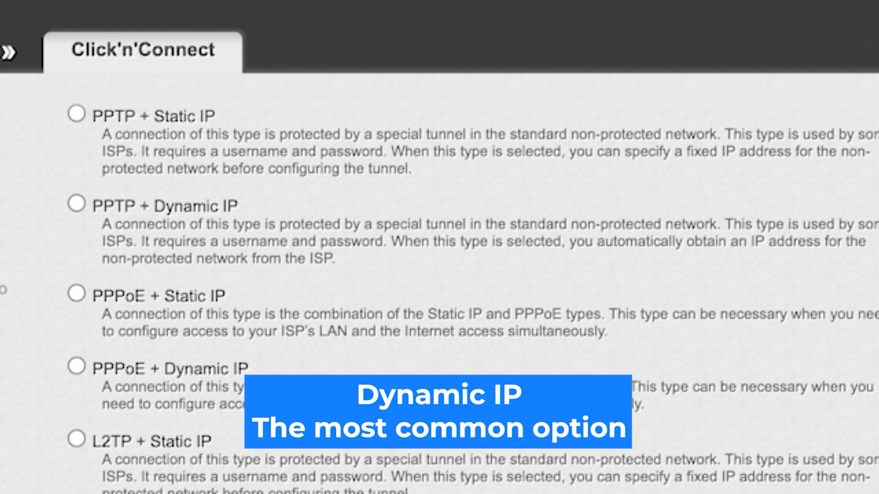
scroll(486, 284, up, 7)
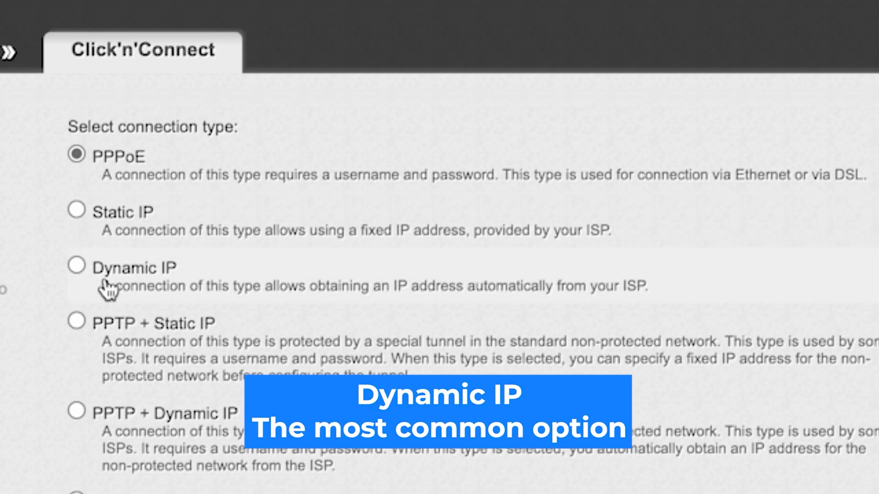
click(76, 265)
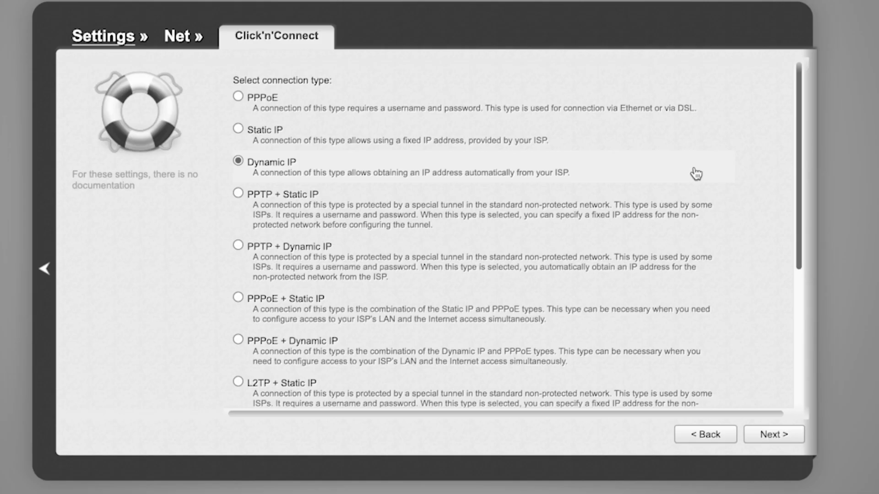
click(775, 436)
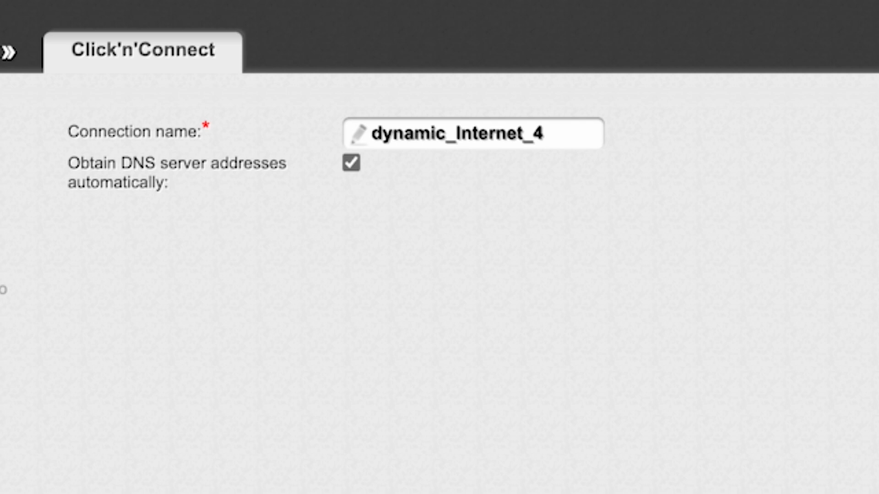
Keep the connection name dynamic_Internet_4 with automatic DNS, apply the connection settings and agree to replace the existing connection
click(544, 134)
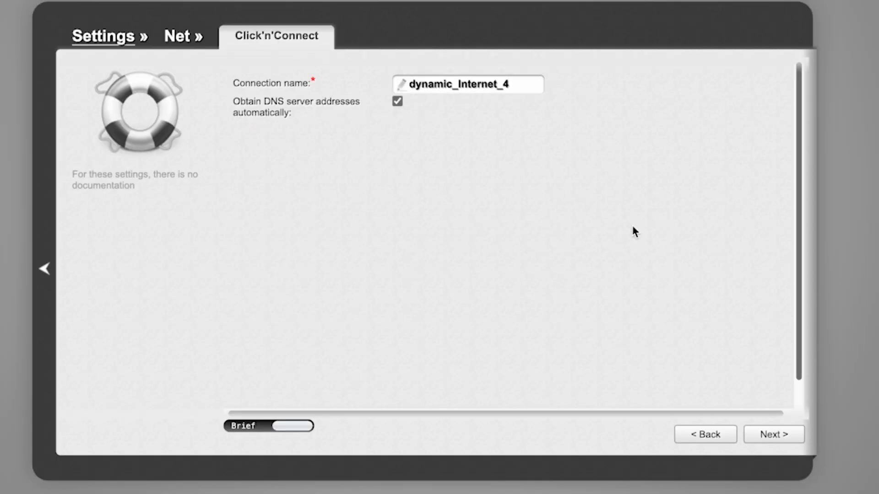
click(769, 434)
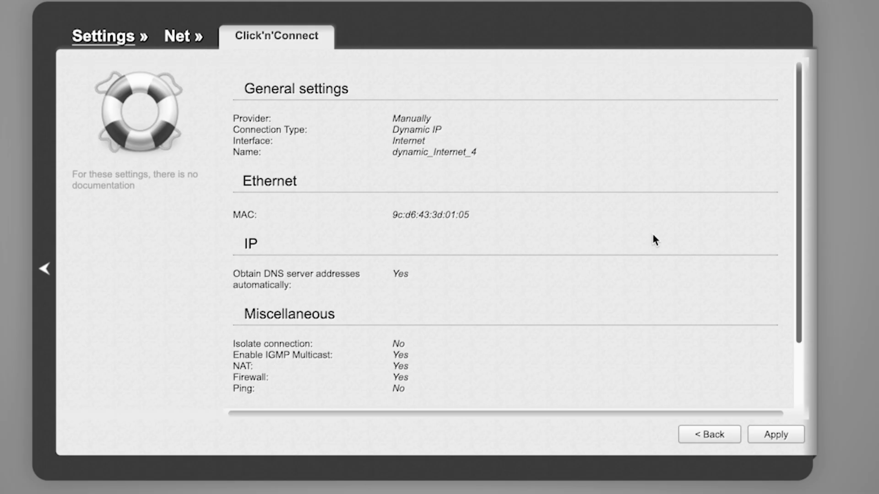
scroll(654, 240, down, 3)
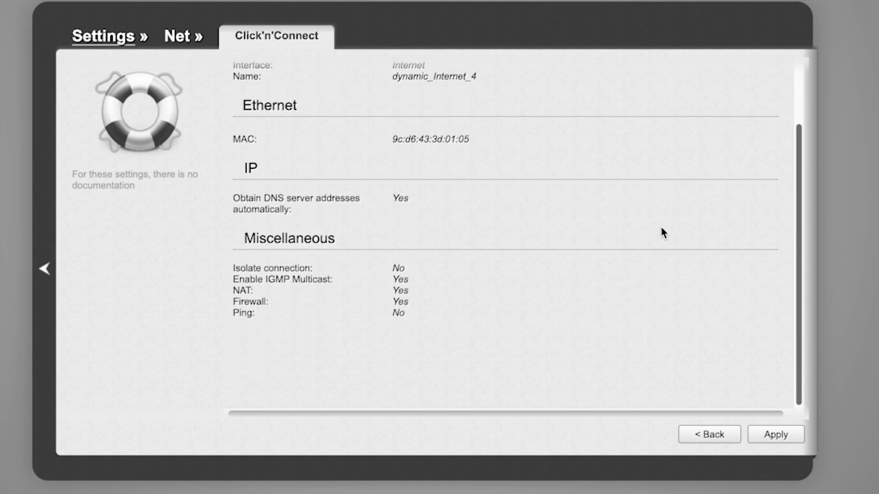
scroll(662, 228, up, 3)
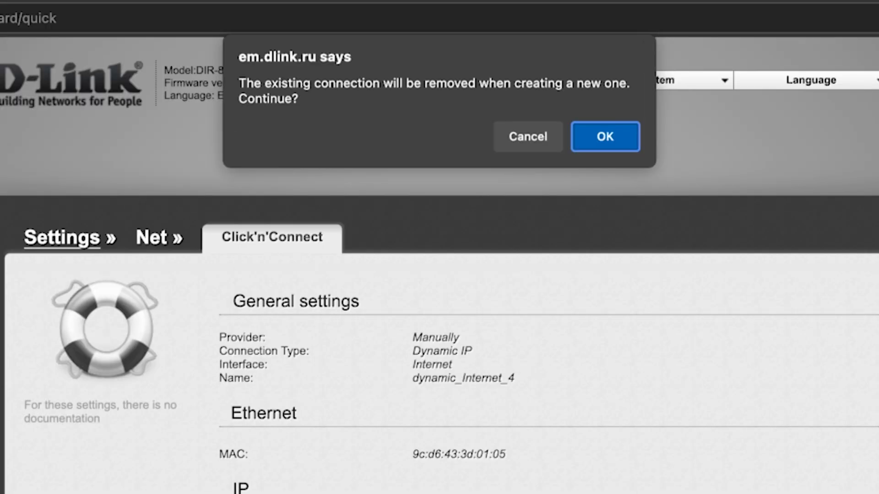
click(613, 138)
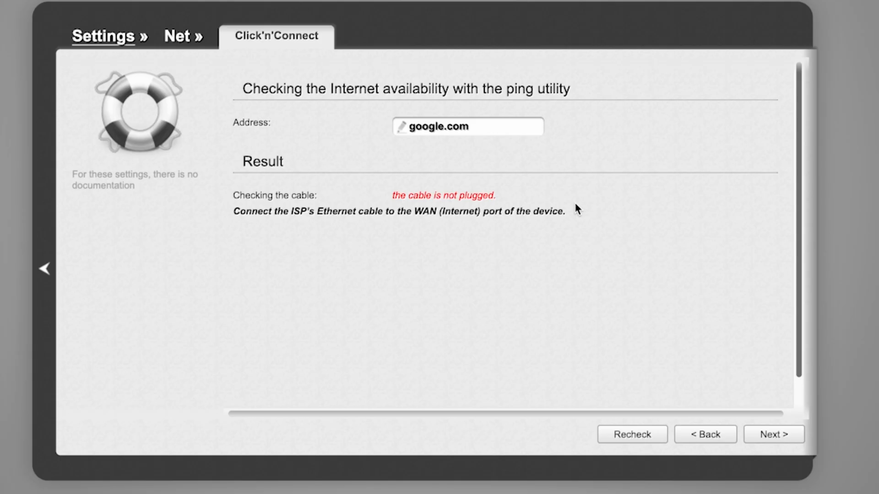
Continue past the ping check, keep the Access point wireless mode and accept DIR-EMUL as the 2.4 GHz network name
click(775, 439)
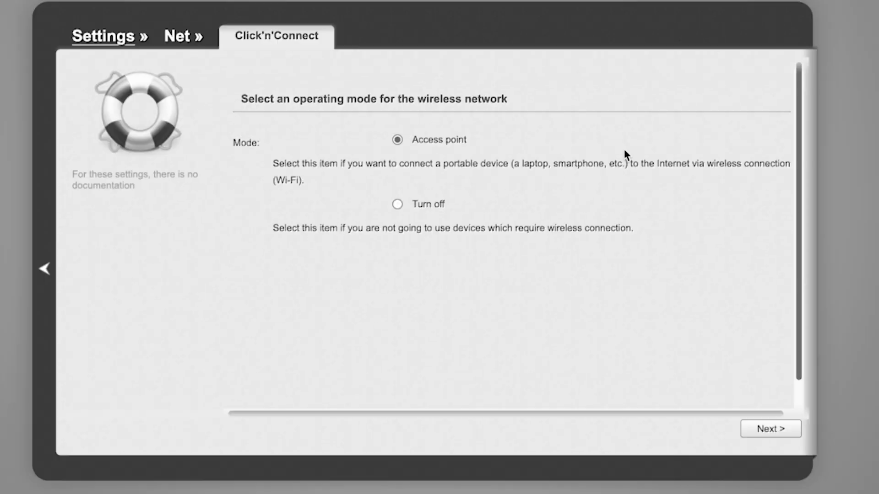
click(764, 430)
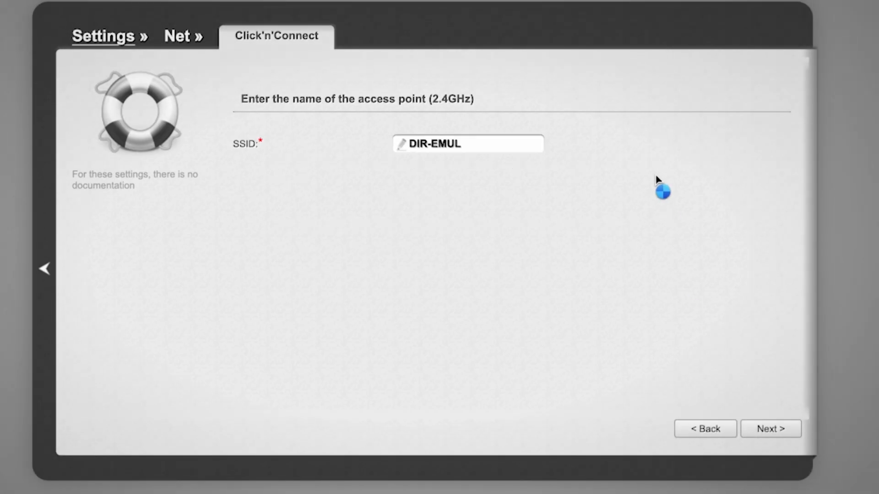
click(485, 146)
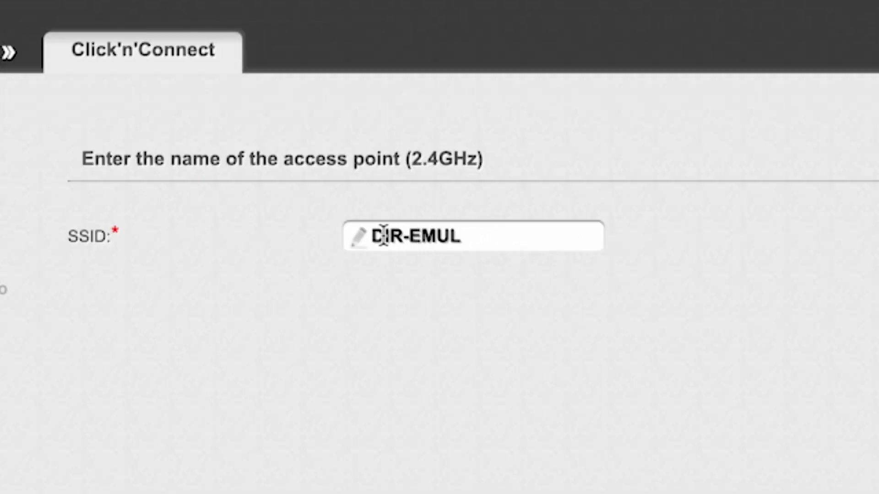
drag(373, 235, 505, 231)
click(737, 237)
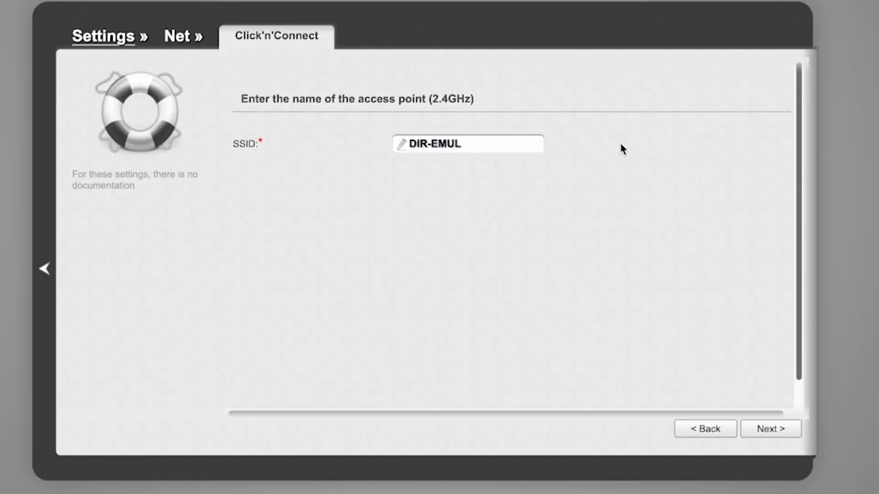
click(774, 430)
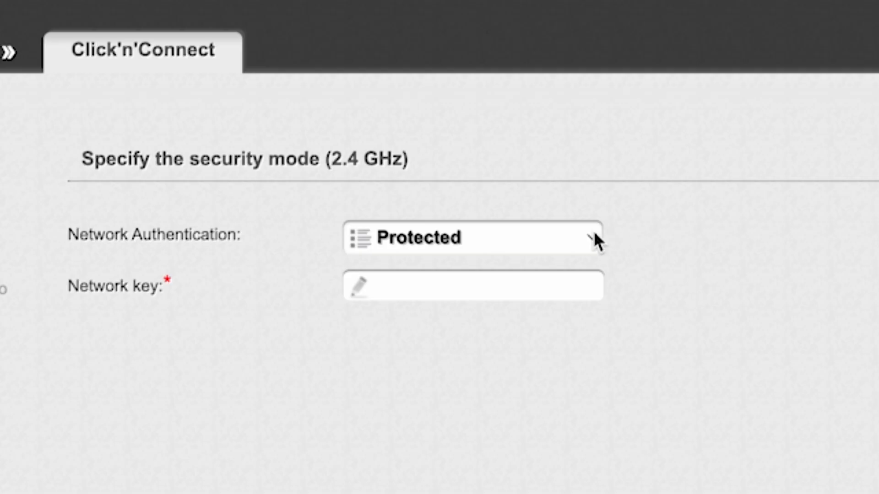
Keep the 2.4 GHz network authentication set to Protected, enter the network key and continue
click(594, 234)
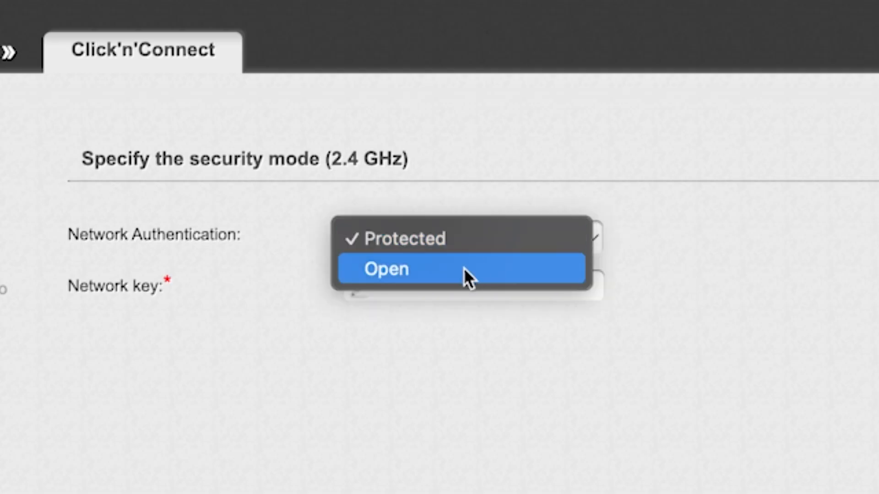
click(463, 237)
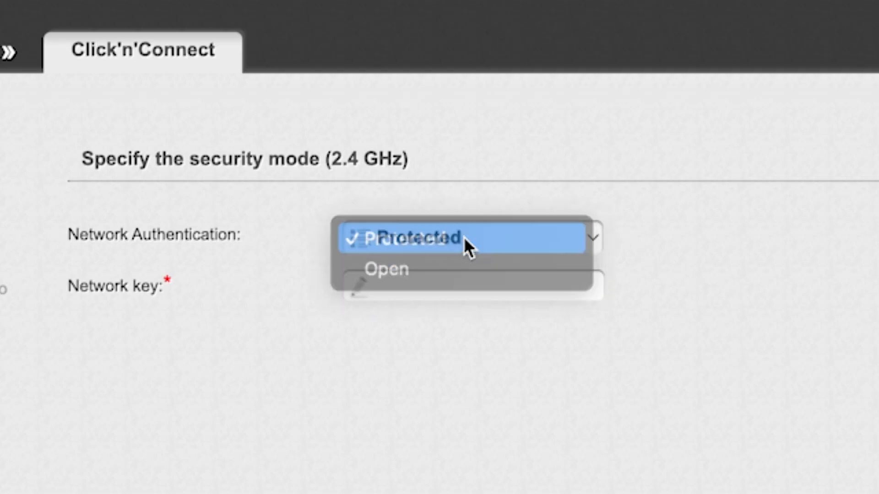
click(484, 287)
text(123456)
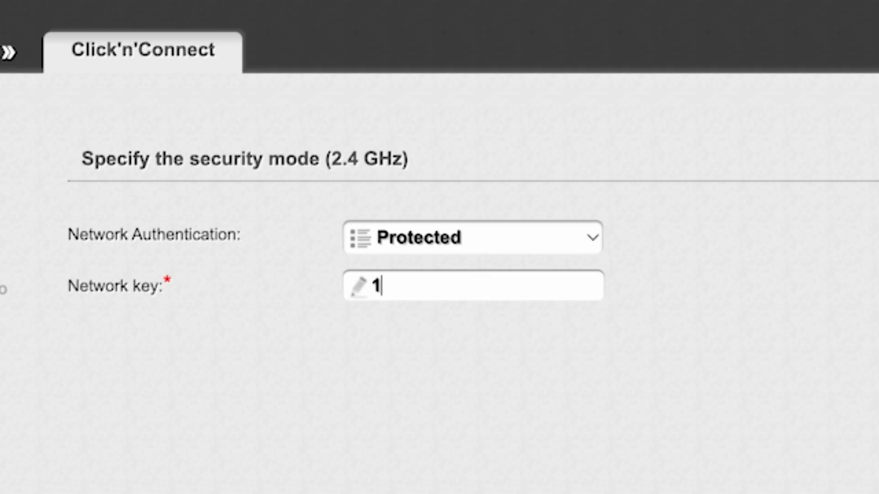
text(789)
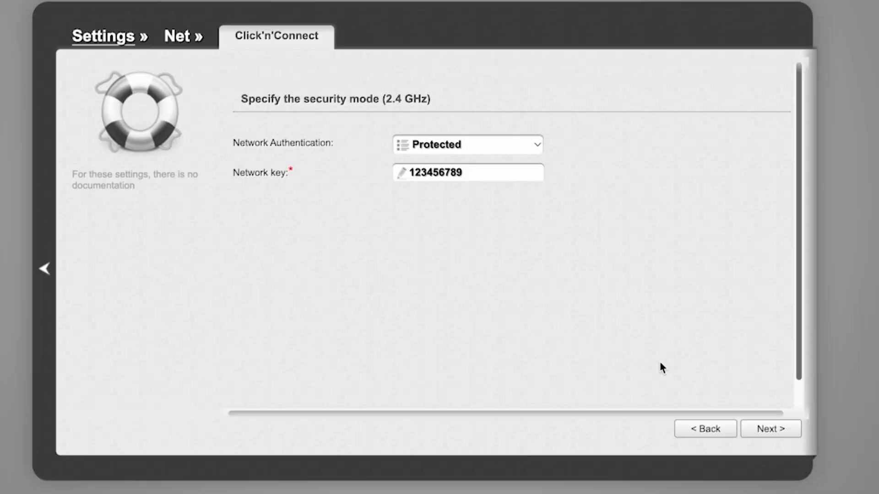
click(770, 431)
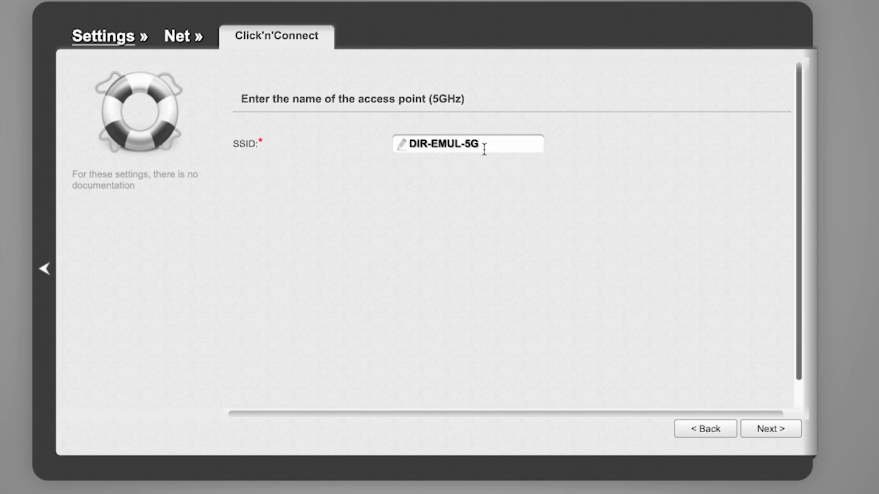
Accept DIR-EMUL-5G as the 5 GHz network name, keep its authentication Protected and enter the network key
click(773, 433)
click(537, 142)
click(534, 144)
click(481, 172)
text(123456789)
click(770, 428)
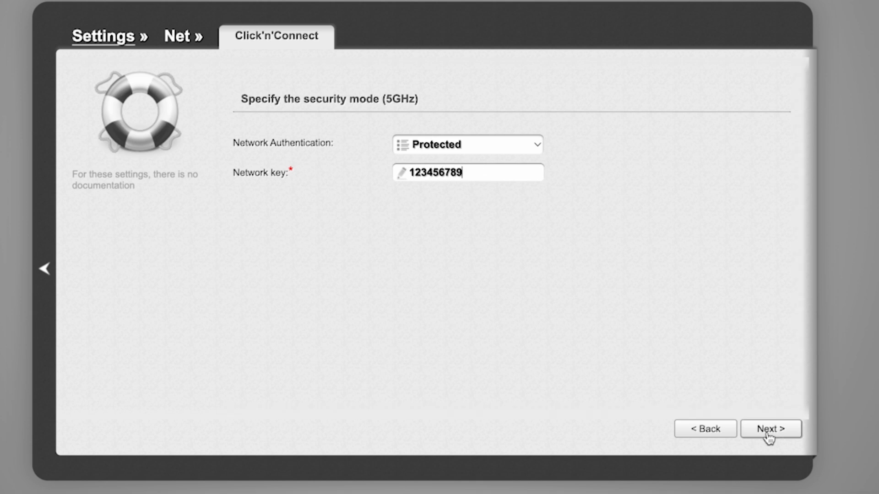
Review the summary of the 2.4 GHz and 5 GHz wireless settings and apply them
scroll(635, 250, down, 3)
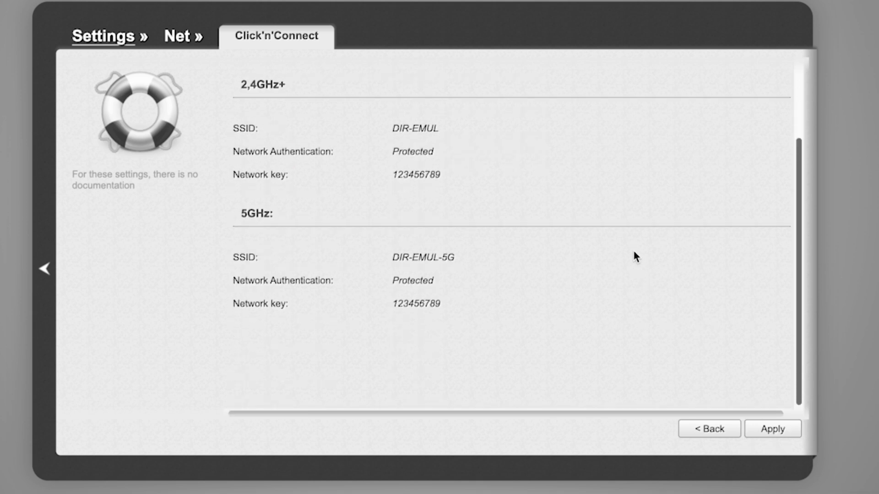
scroll(635, 252, up, 3)
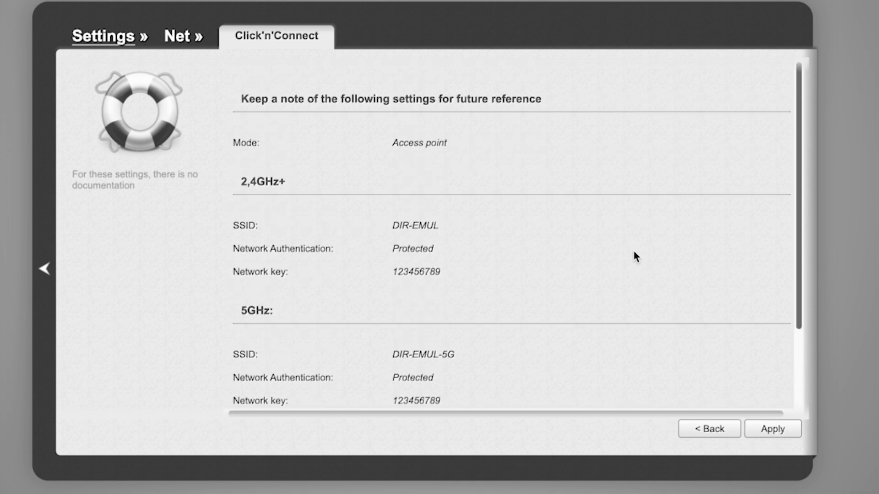
scroll(634, 253, down, 3)
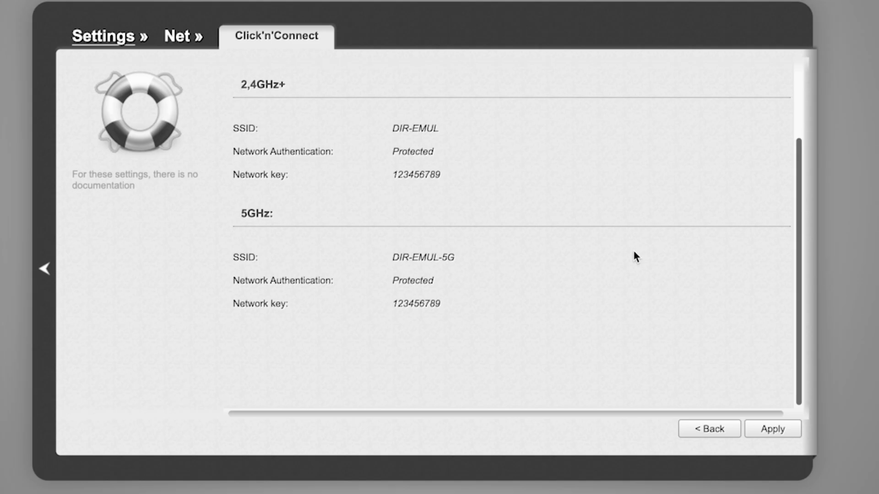
click(779, 429)
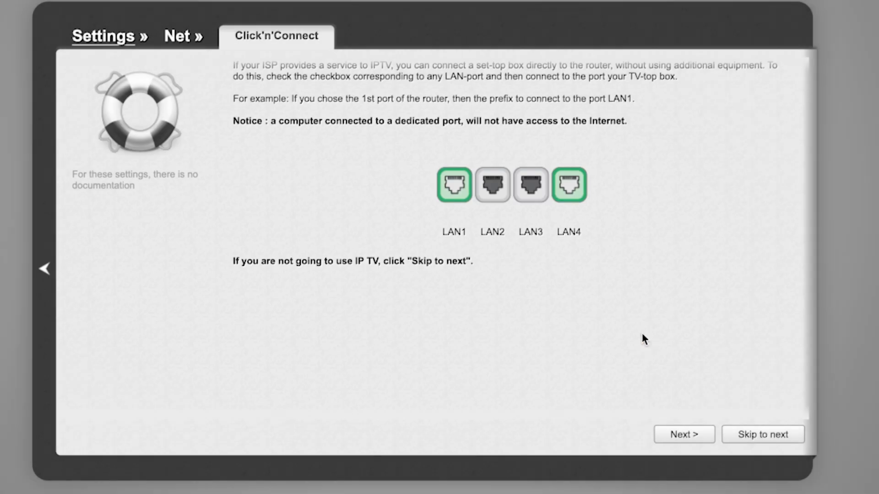
Skip the IP TV port selection and apply the Click'n'Connect settings to complete the wizard
scroll(642, 335, down, 1)
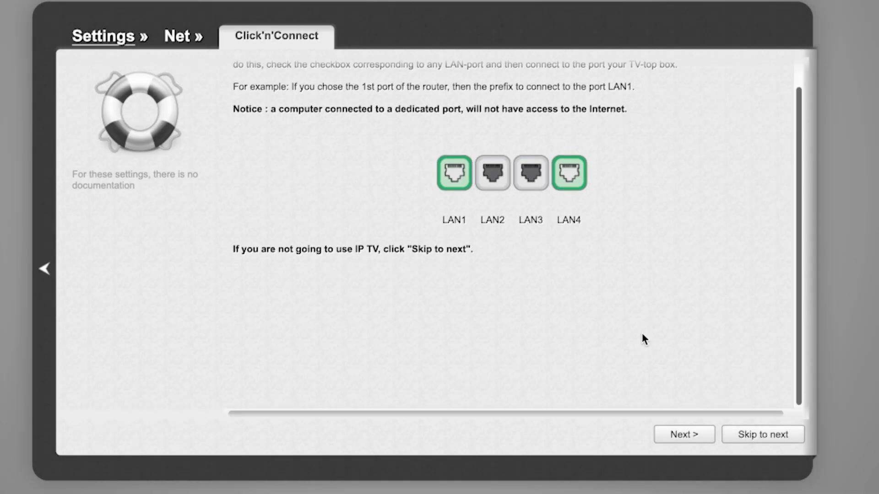
scroll(642, 335, up, 1)
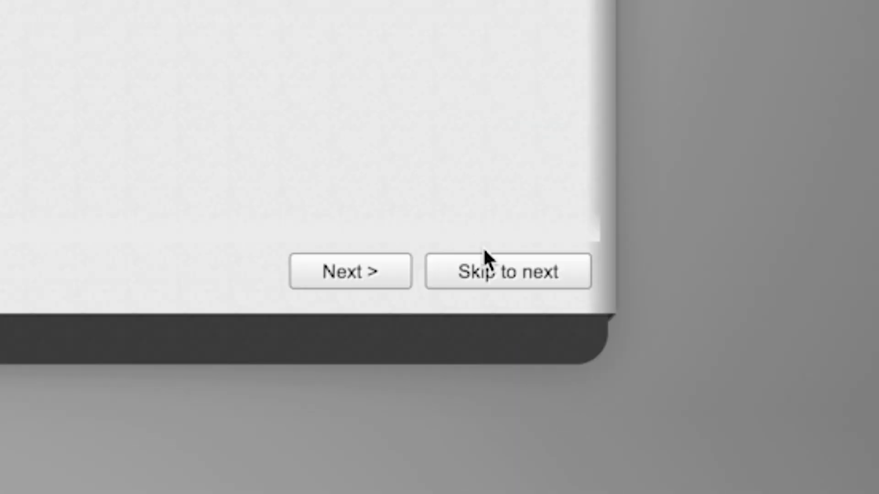
click(486, 268)
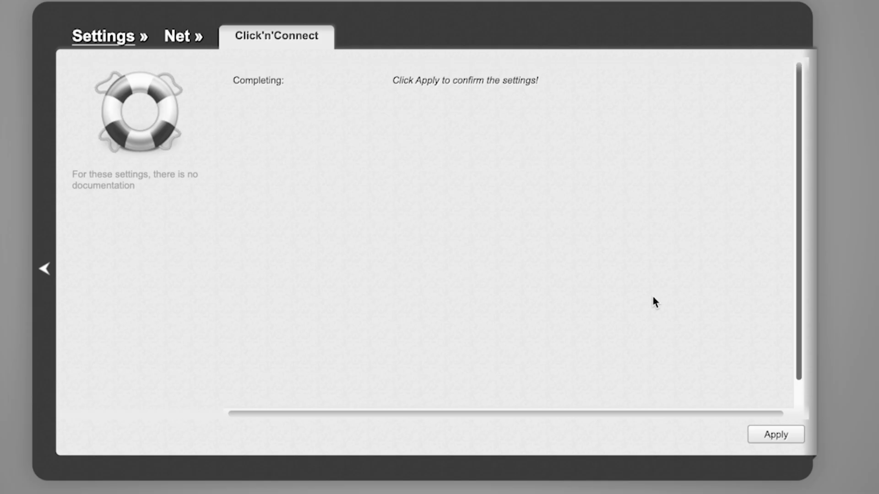
click(778, 435)
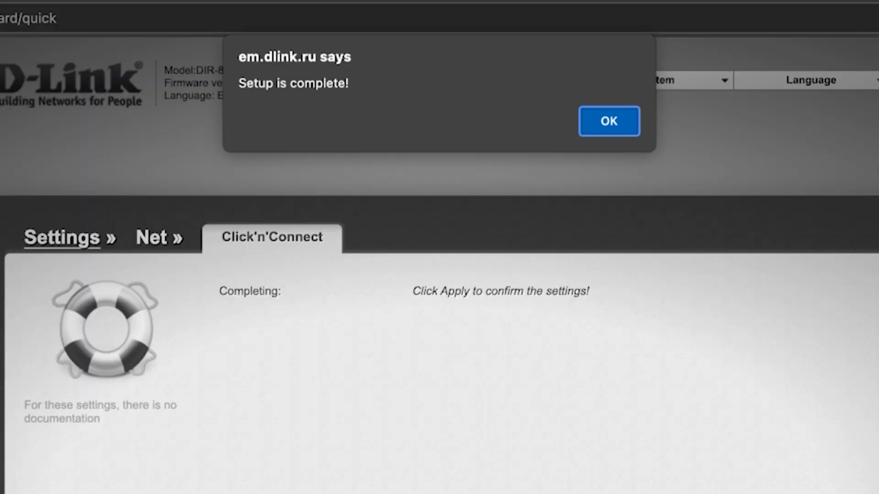
Save the router's configuration and reboot the device with the Save and Reboot system command
click(627, 124)
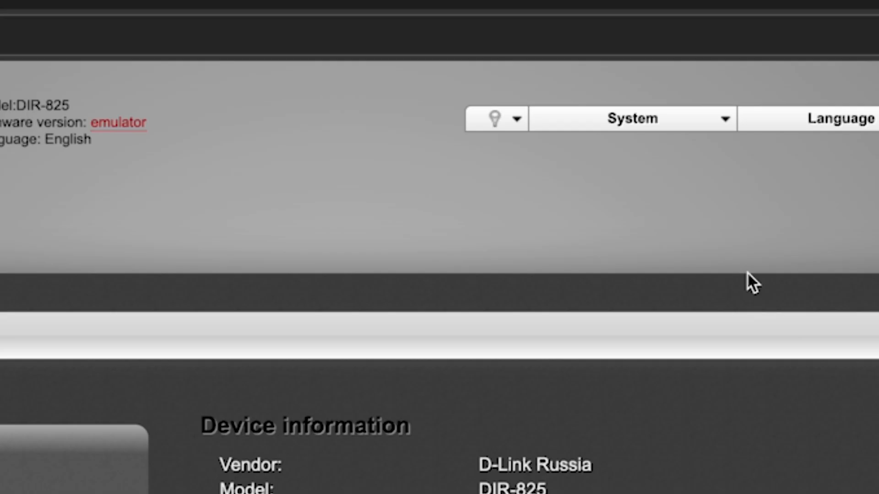
click(724, 133)
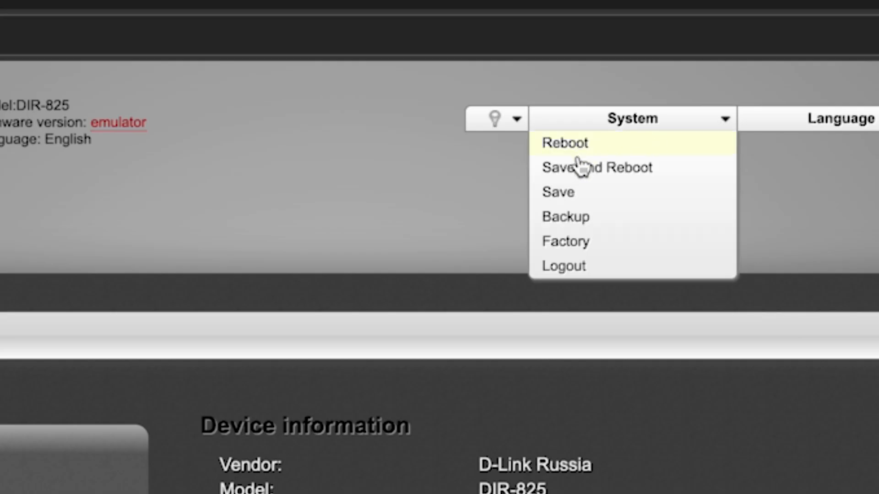
click(626, 170)
click(576, 202)
click(576, 202)
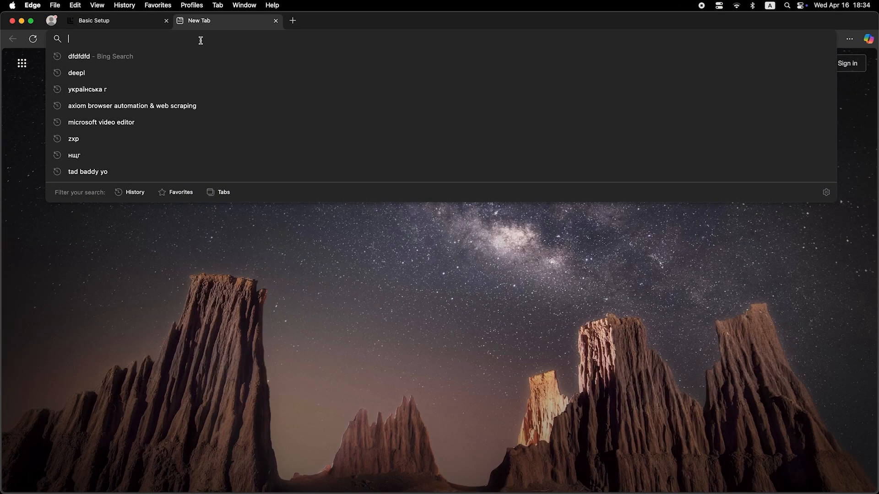
Search the web for "dfdfdfdf" from a new browser tab to test the internet connection
text(dfdfdfdf)
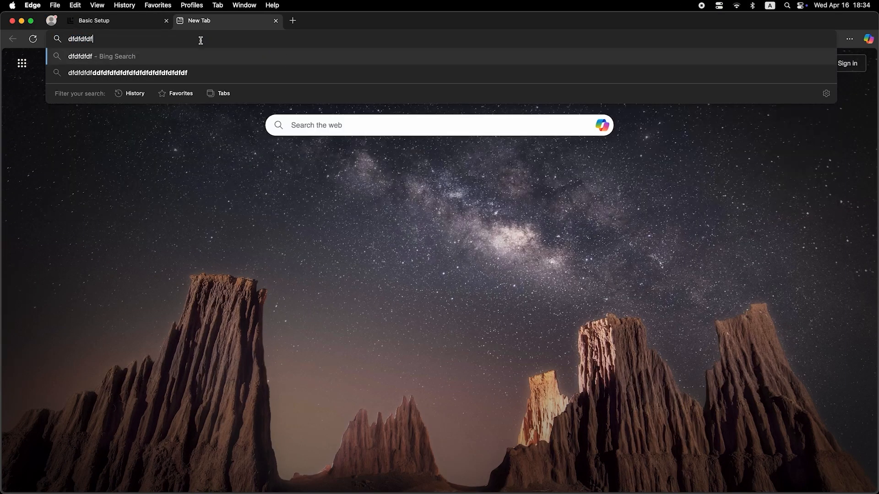
key(Return)
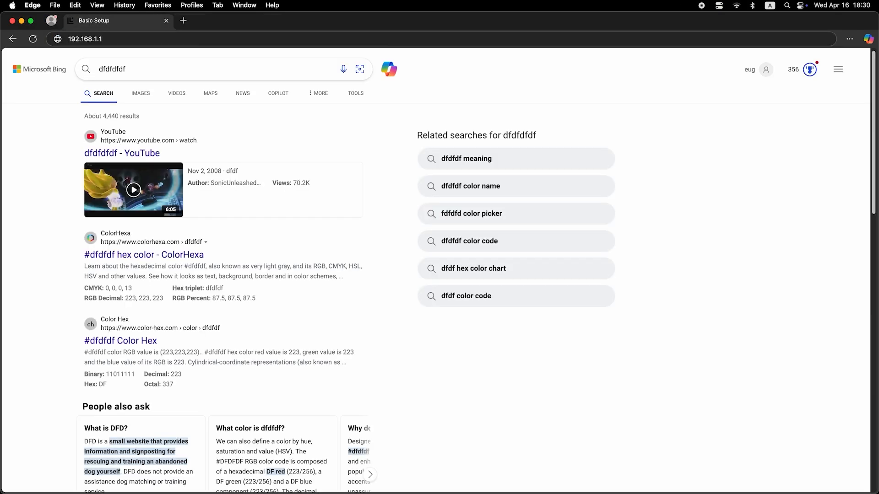